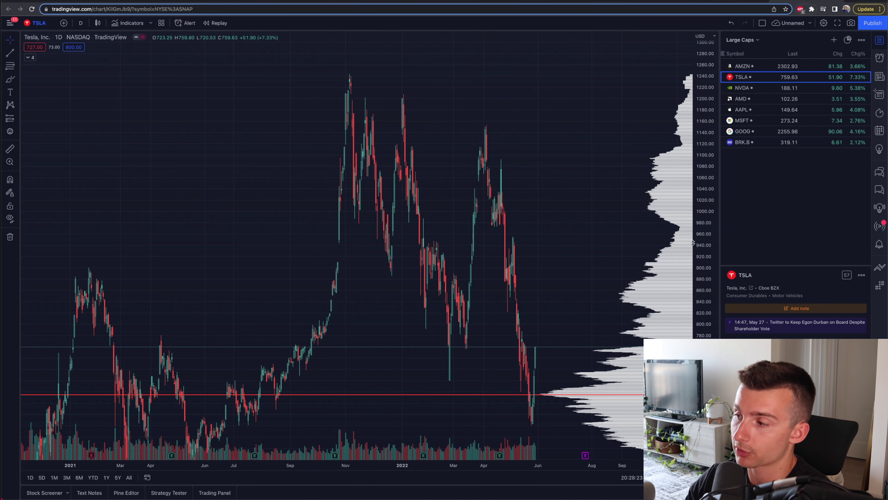
# Drag the price axis down so the daily TSLA scale spans roughly 750 to 1350
pyautogui.moveTo(702, 233); pyautogui.dragTo(704, 277)
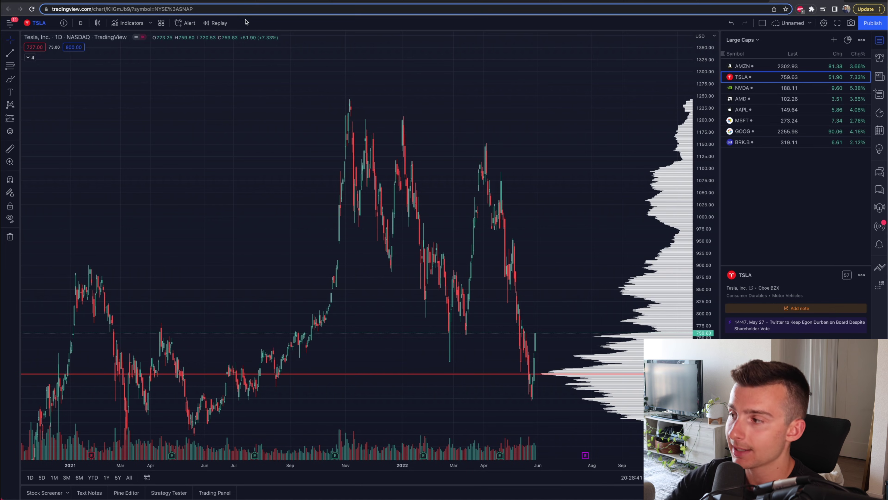
# Start bar replay on the daily chart from a March 2022 bar and begin playing it
pyautogui.click(212, 25)
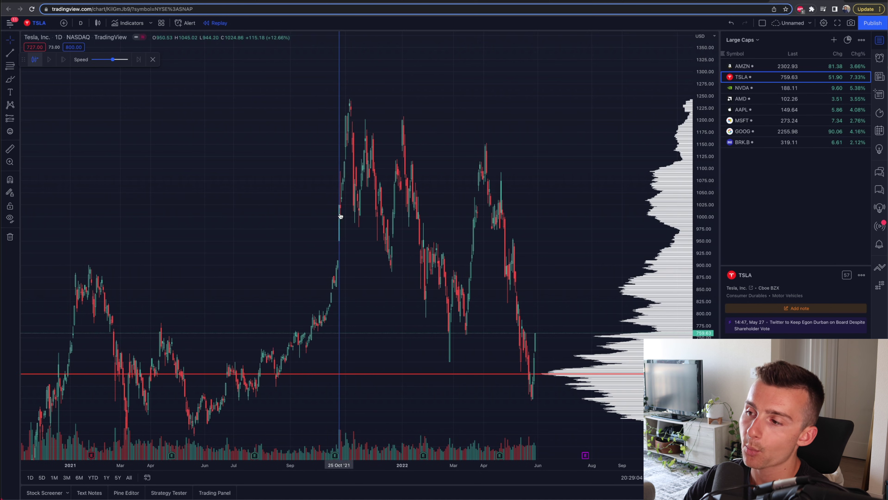
pyautogui.hscroll(2, 447, 207)
pyautogui.hscroll(3, 426, 210)
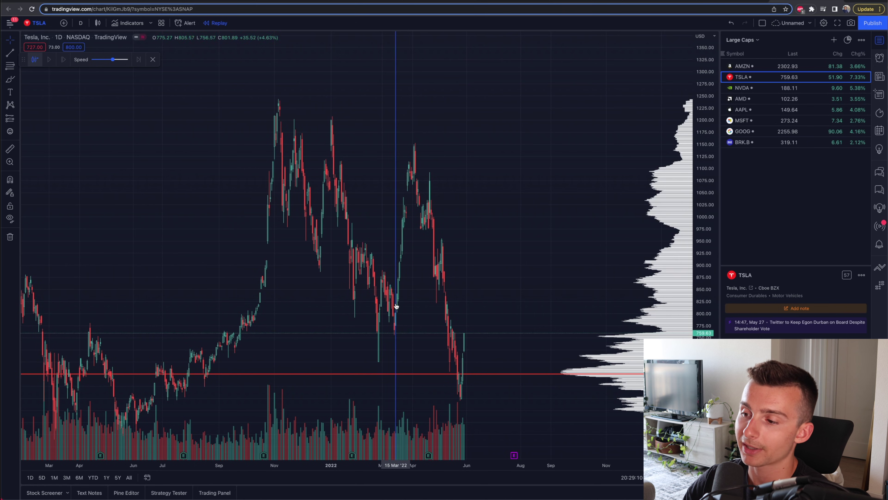
pyautogui.click(393, 295)
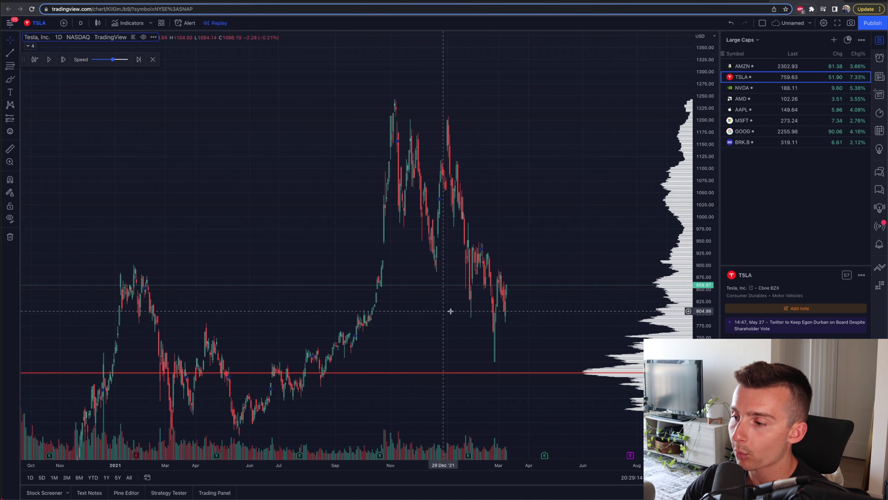
pyautogui.scroll(3, 432, 320)
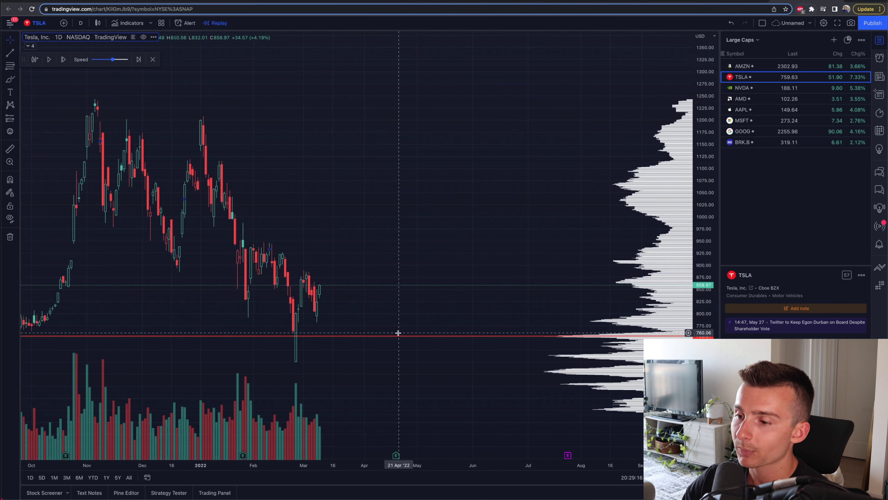
pyautogui.hscroll(-5, 413, 327)
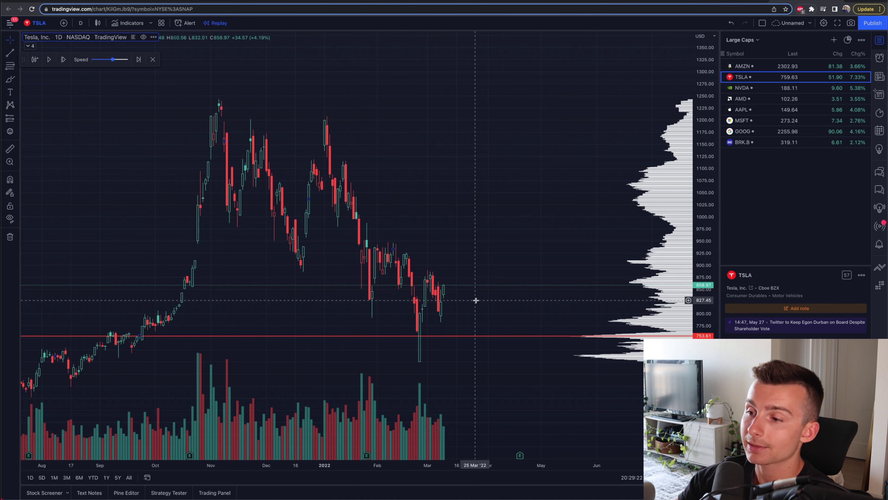
pyautogui.click(49, 59)
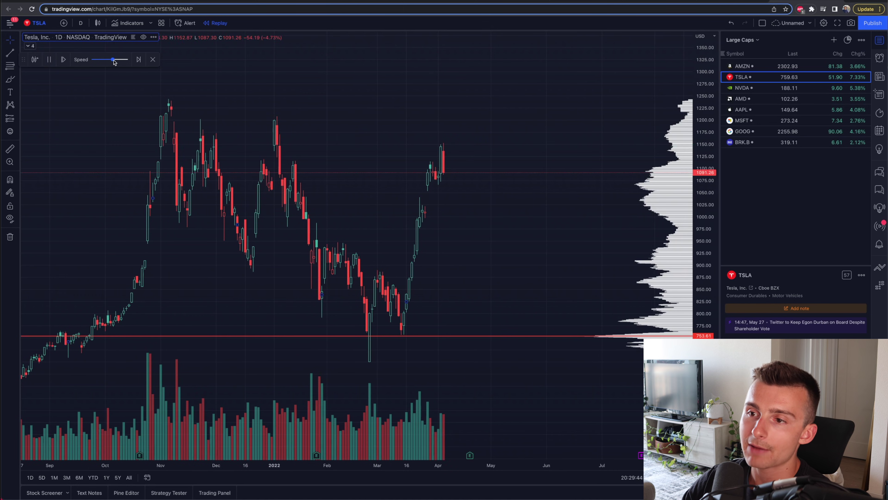
# Slow the replay to one update every 2 seconds, exit replay, and switch to 5D
pyautogui.moveTo(113, 60); pyautogui.dragTo(106, 63)
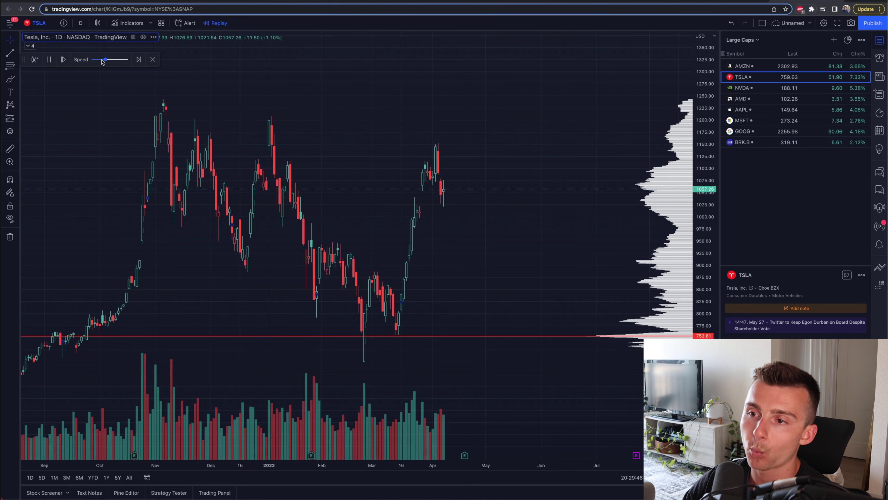
pyautogui.moveTo(104, 62); pyautogui.dragTo(101, 62)
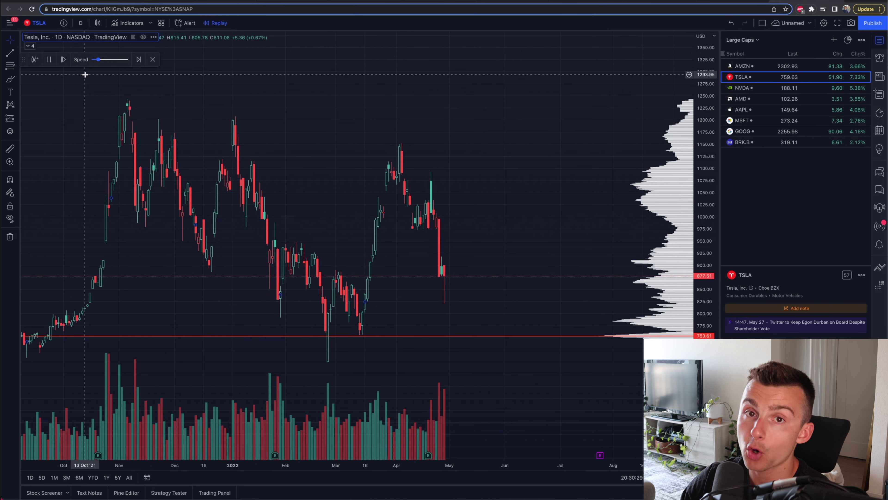
pyautogui.click(153, 59)
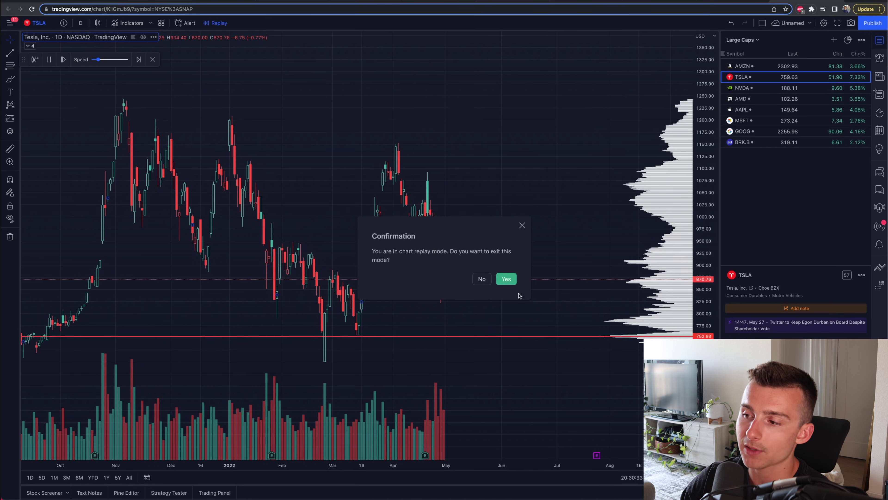
pyautogui.click(506, 279)
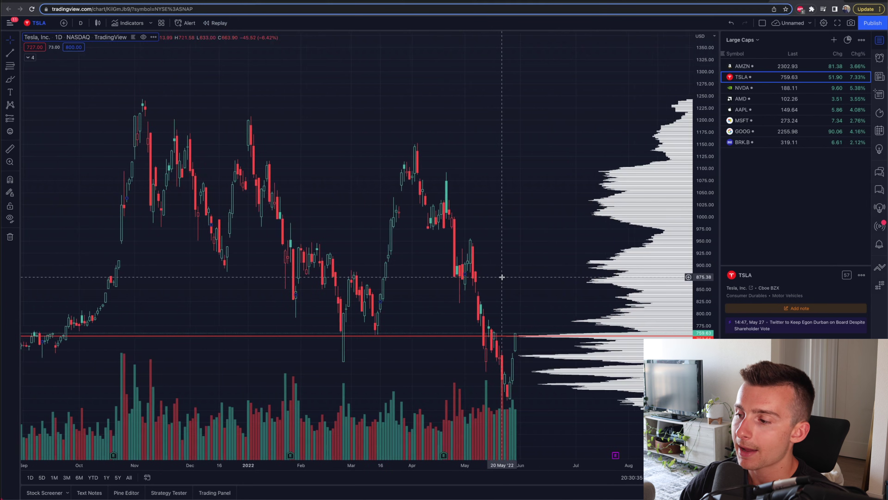
pyautogui.click(42, 477)
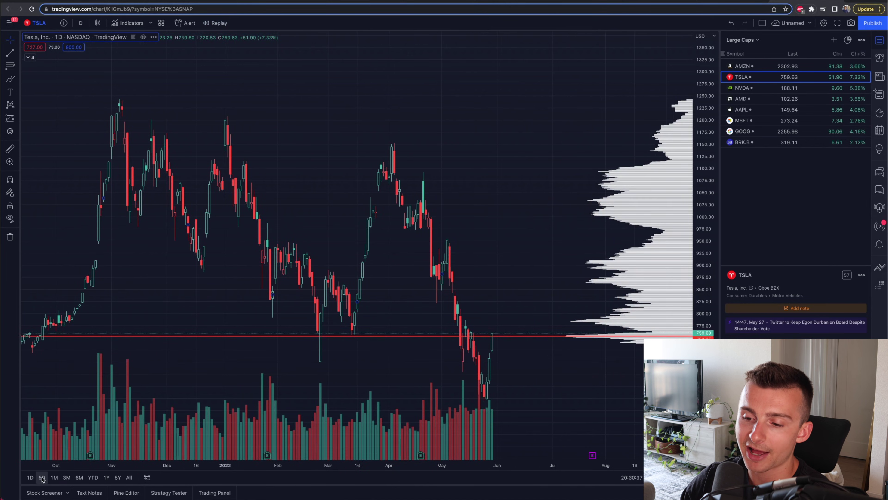
# Frame the 5-minute bars from 19 to 27 May, stretching the price scale to about 660–810
pyautogui.scroll(-5, 459, 292)
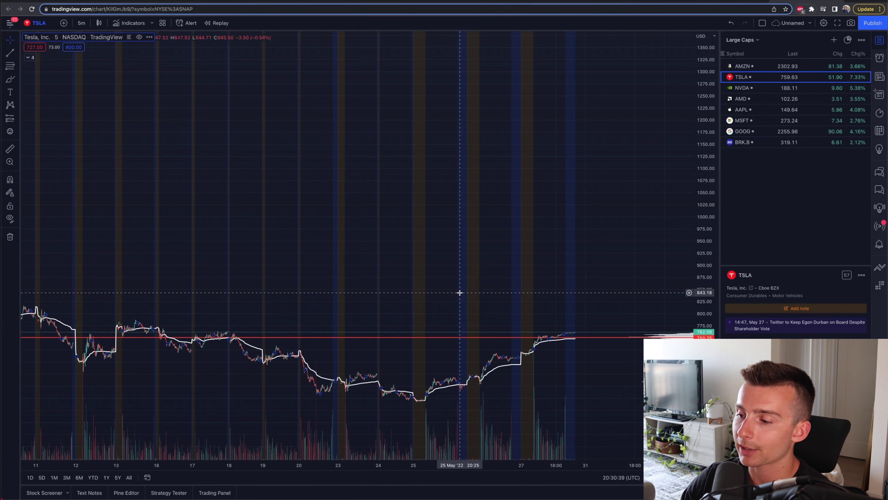
pyautogui.moveTo(707, 325); pyautogui.dragTo(482, 357)
pyautogui.scroll(5, 490, 382)
pyautogui.hscroll(5, 482, 356)
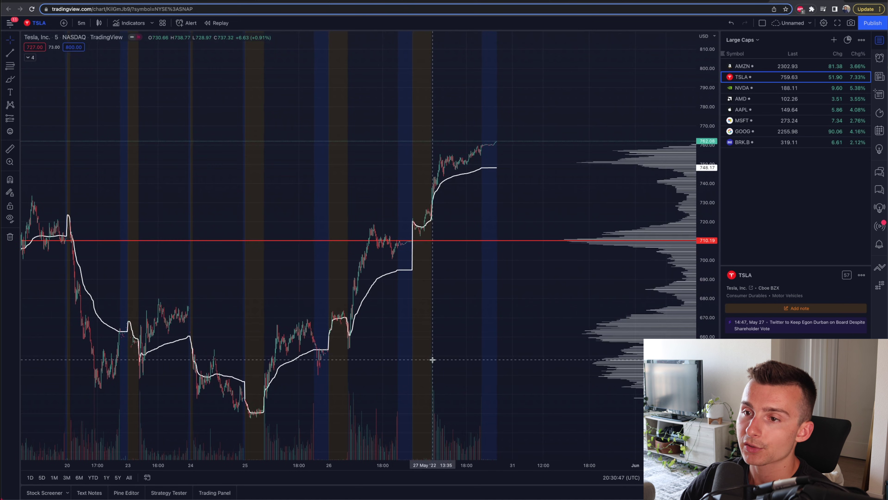
pyautogui.hscroll(-2, 432, 359)
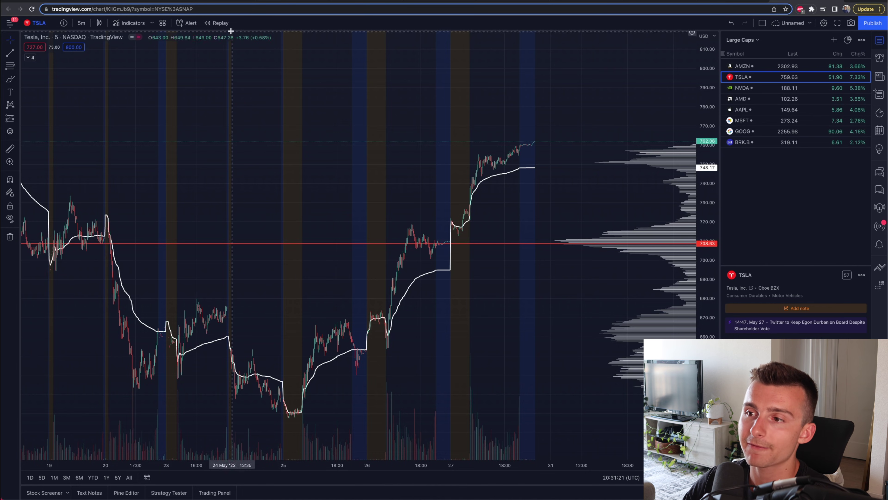
pyautogui.click(217, 24)
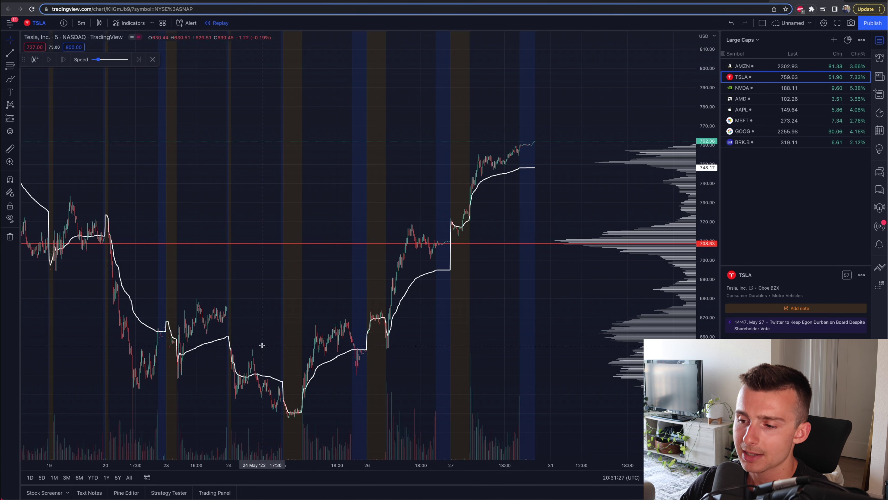
# Play the 5-minute replay from the 24 May bar at 0.5 seconds per update
pyautogui.click(206, 369)
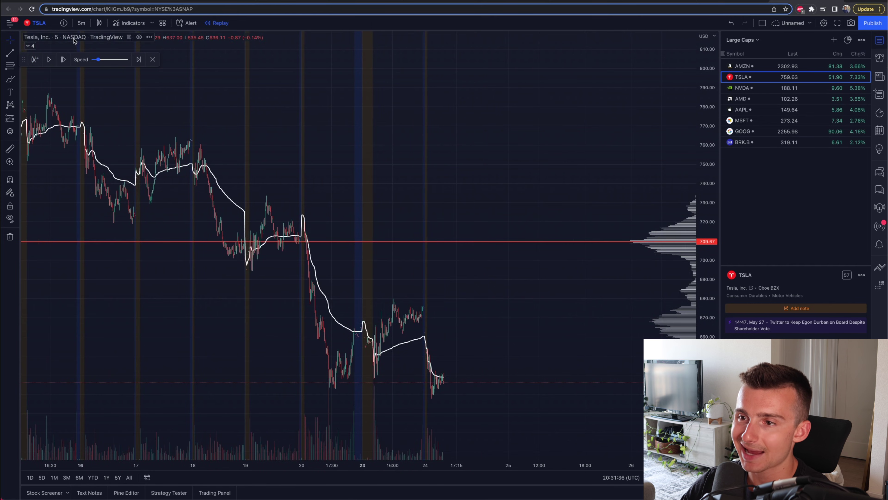
pyautogui.click(49, 60)
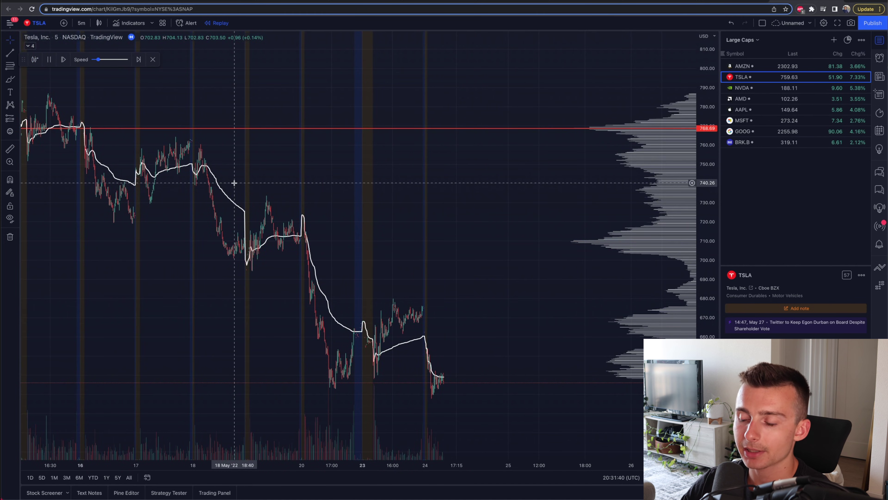
pyautogui.scroll(5, 448, 332)
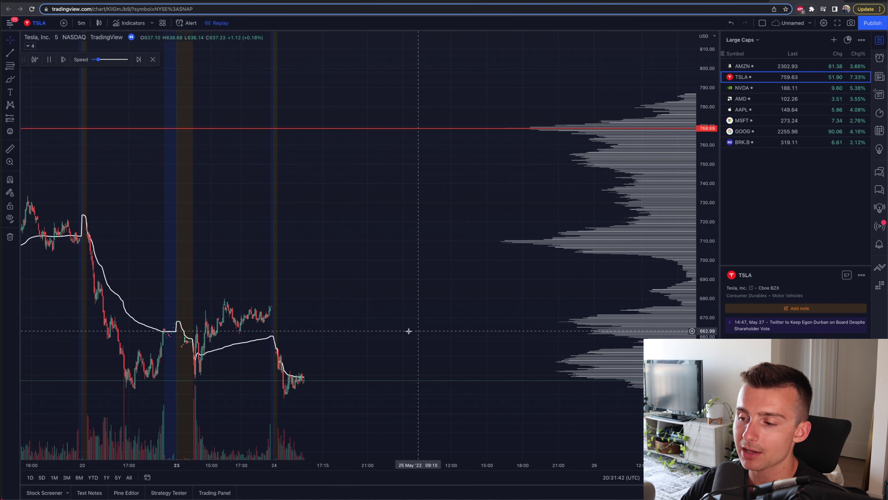
pyautogui.hscroll(-3, 383, 331)
pyautogui.moveTo(102, 61); pyautogui.dragTo(128, 62)
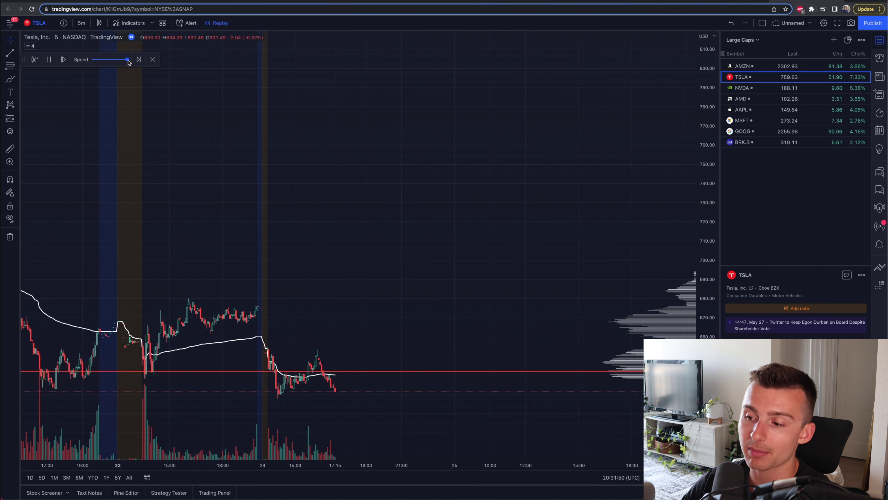
pyautogui.moveTo(128, 62); pyautogui.dragTo(116, 62)
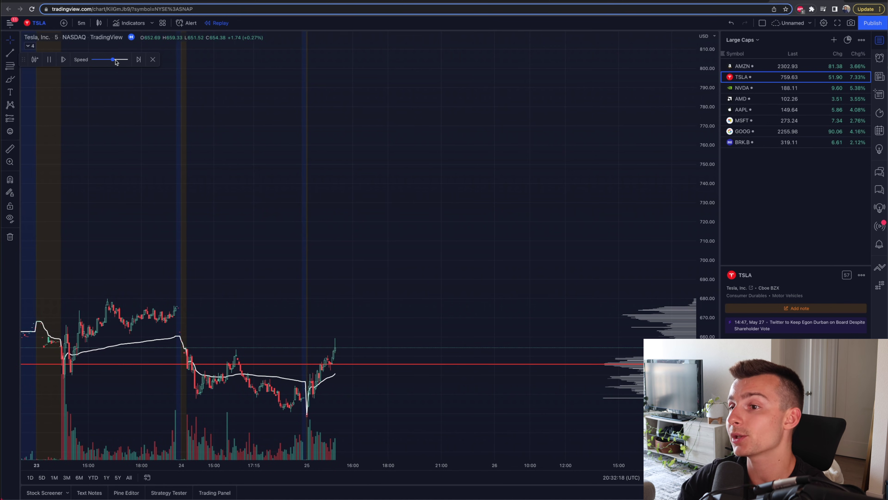
# Pause the replay, step forward four bars, then jump back to real-time data
pyautogui.click(49, 59)
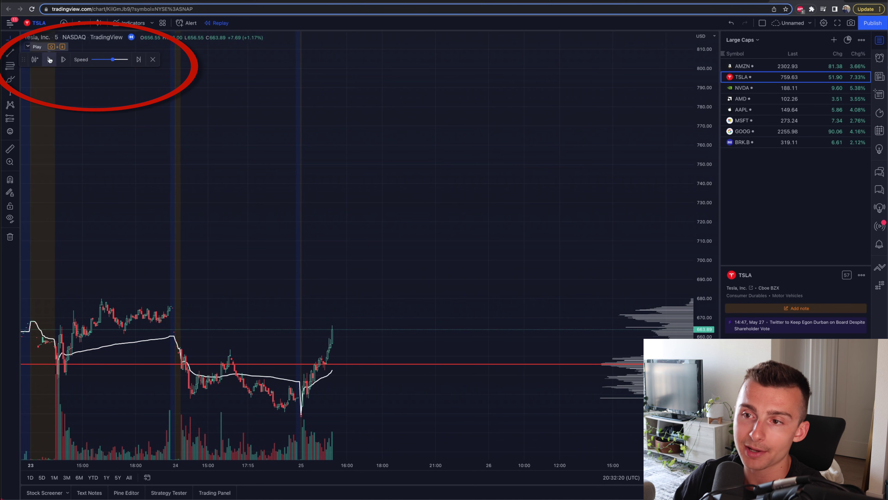
pyautogui.click(64, 59)
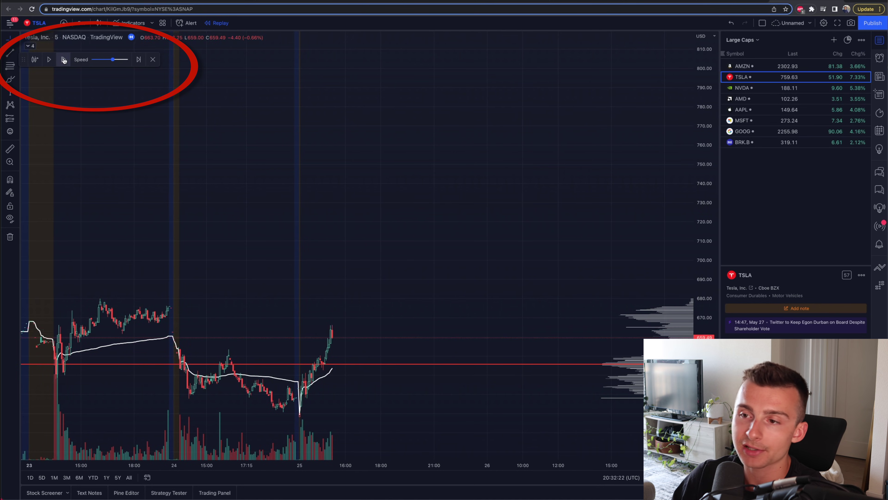
pyautogui.click(64, 59)
pyautogui.click(64, 60)
pyautogui.click(64, 60)
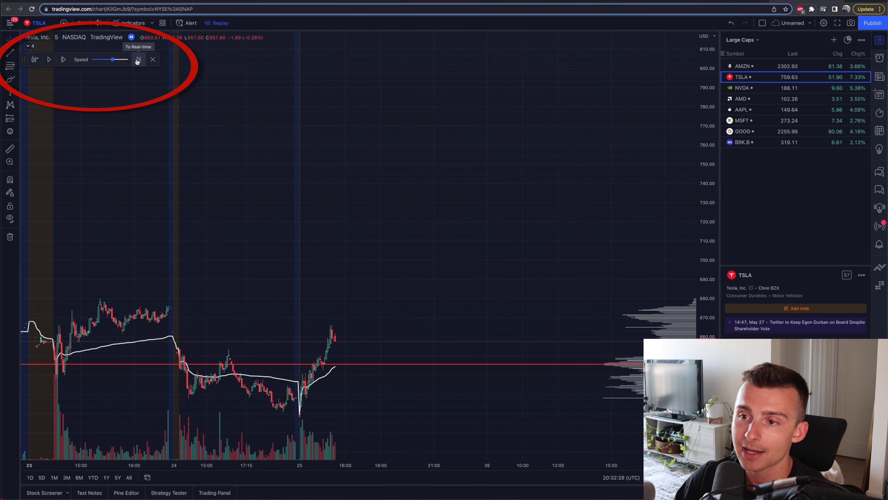
pyautogui.click(138, 60)
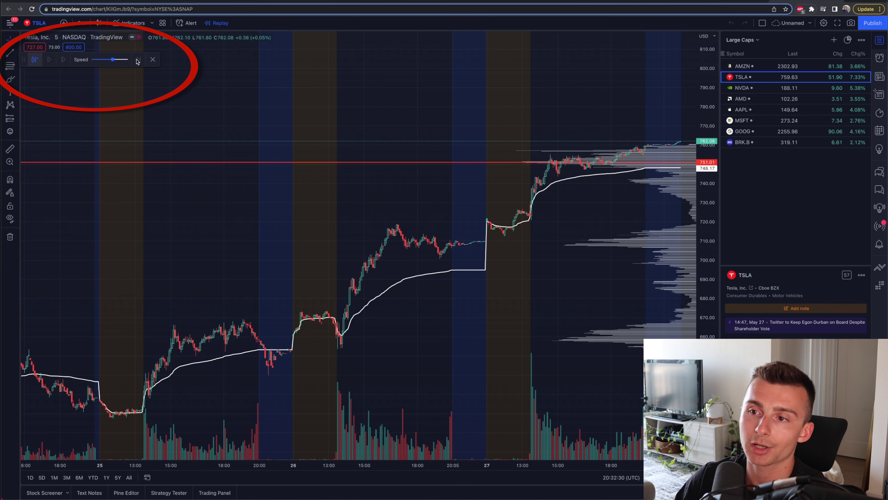